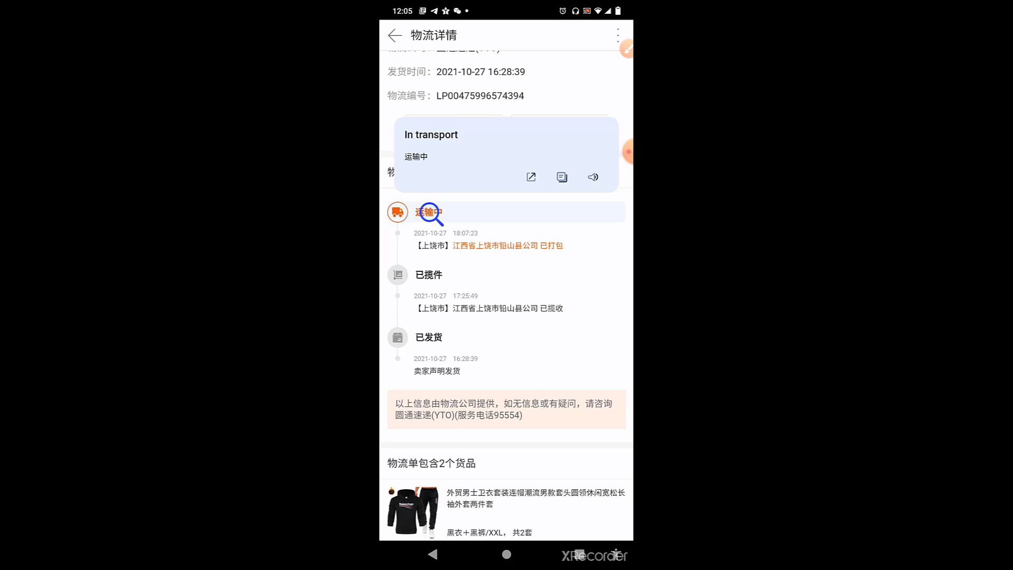
- Dismiss the 'In transport' translation popup shown for the 运输中 status
click(428, 213)
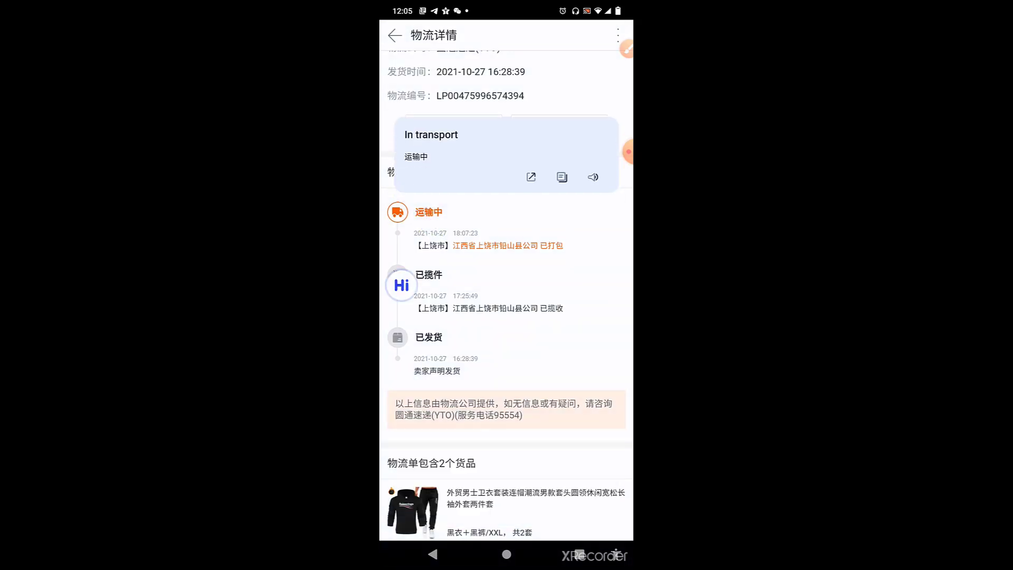
mouse_move(507, 356)
mouse_down()
mouse_move(507, 298)
mouse_move(506, 325)
mouse_up()
- Draw a green bracket along the shipped, collected and in-transport steps, numbering them 1, 2, 3
click(625, 49)
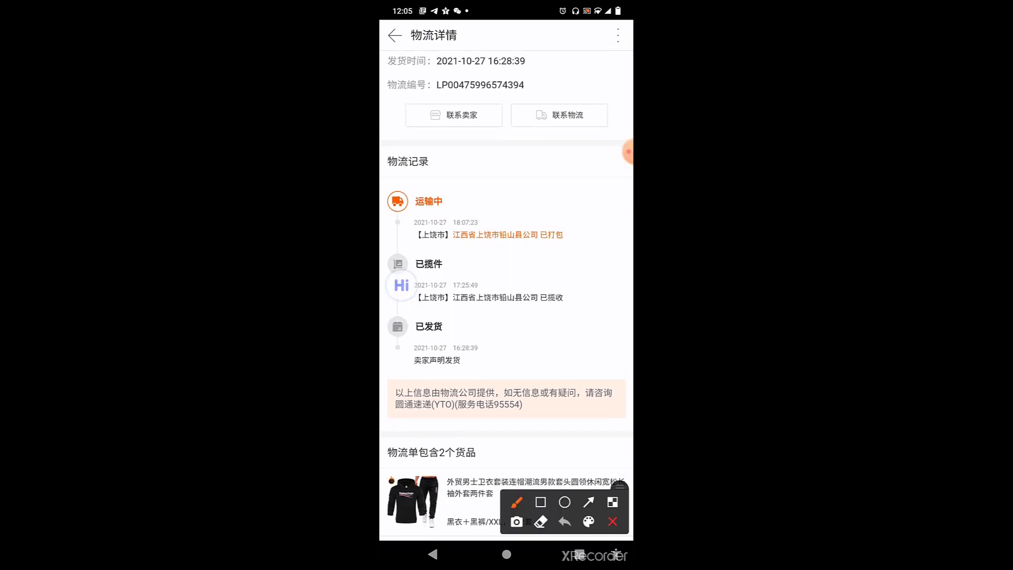
mouse_move(385, 185)
mouse_down()
mouse_move(388, 346)
mouse_move(387, 189)
mouse_up()
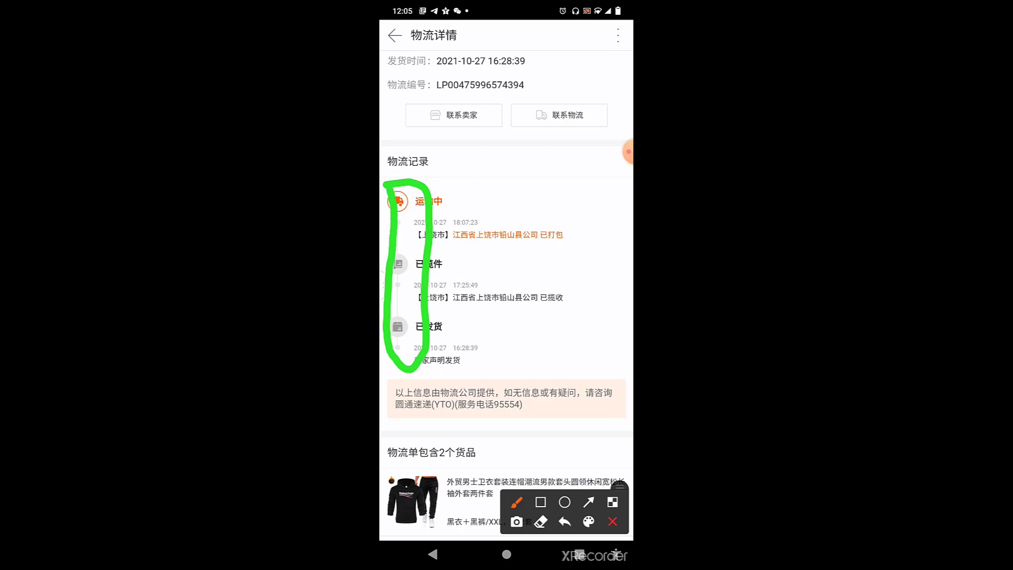
drag(458, 184, 466, 202)
mouse_move(463, 258)
mouse_down()
mouse_move(480, 276)
mouse_move(507, 255)
mouse_up()
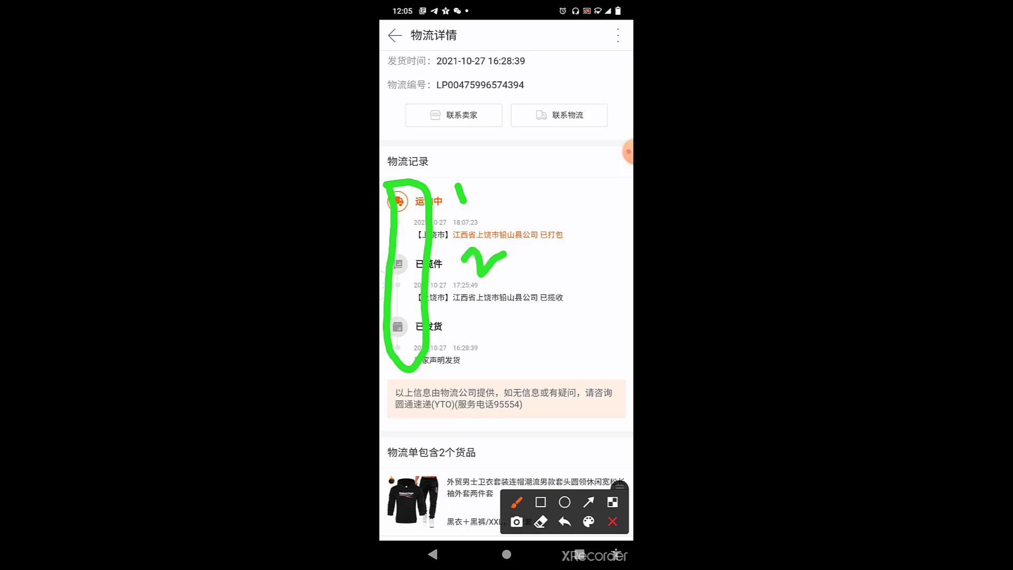
mouse_move(460, 328)
mouse_down()
mouse_move(479, 305)
mouse_move(487, 368)
mouse_up()
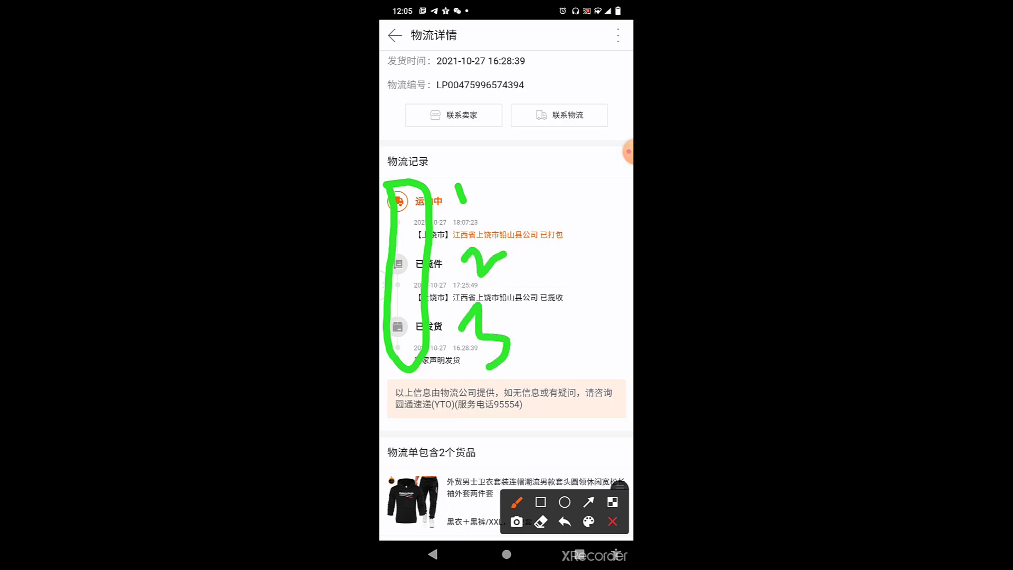
click(616, 535)
- Clear the green annotations and translate the packaged and 已揽件 timeline entries
click(614, 221)
click(612, 521)
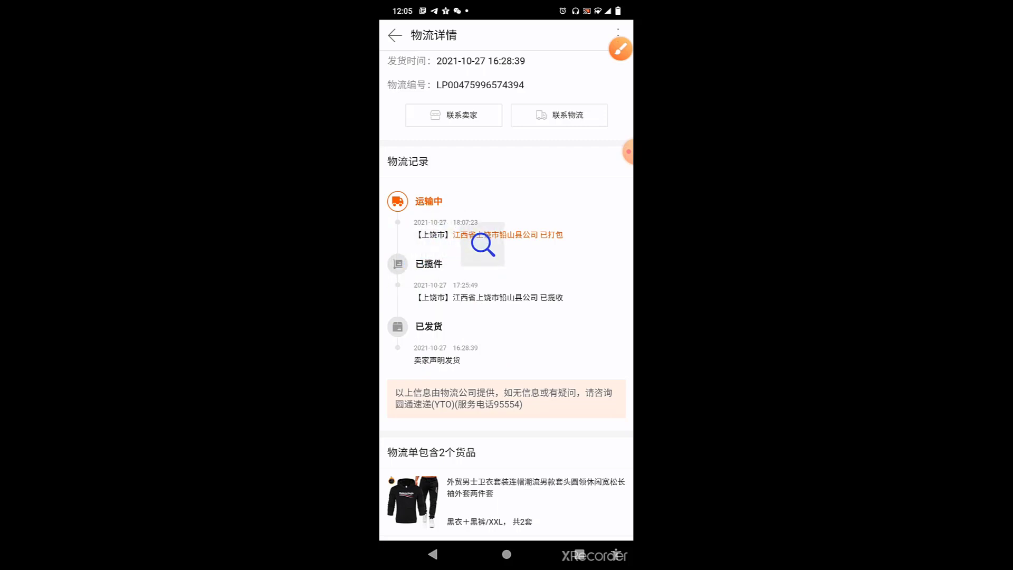
click(491, 235)
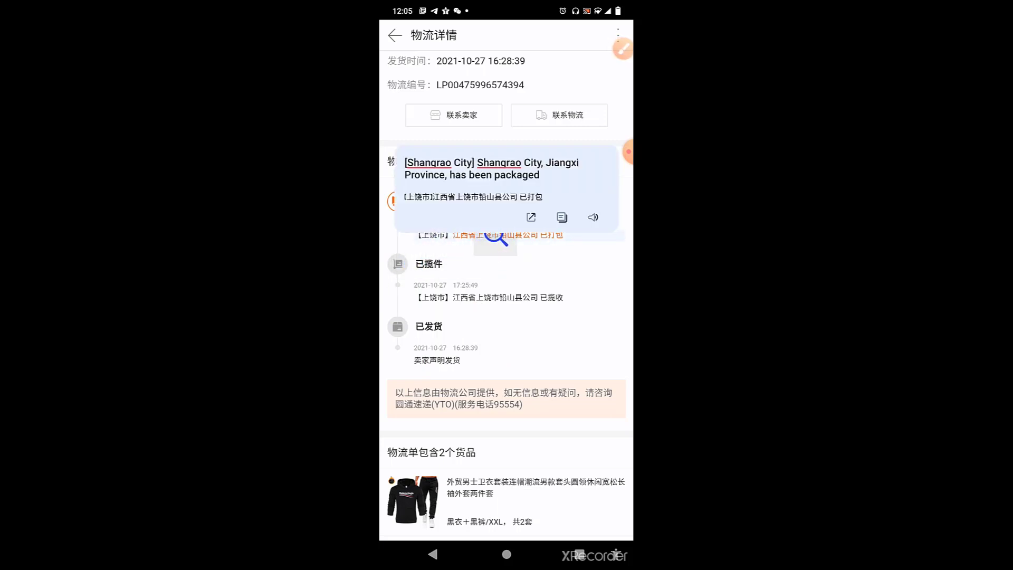
click(429, 265)
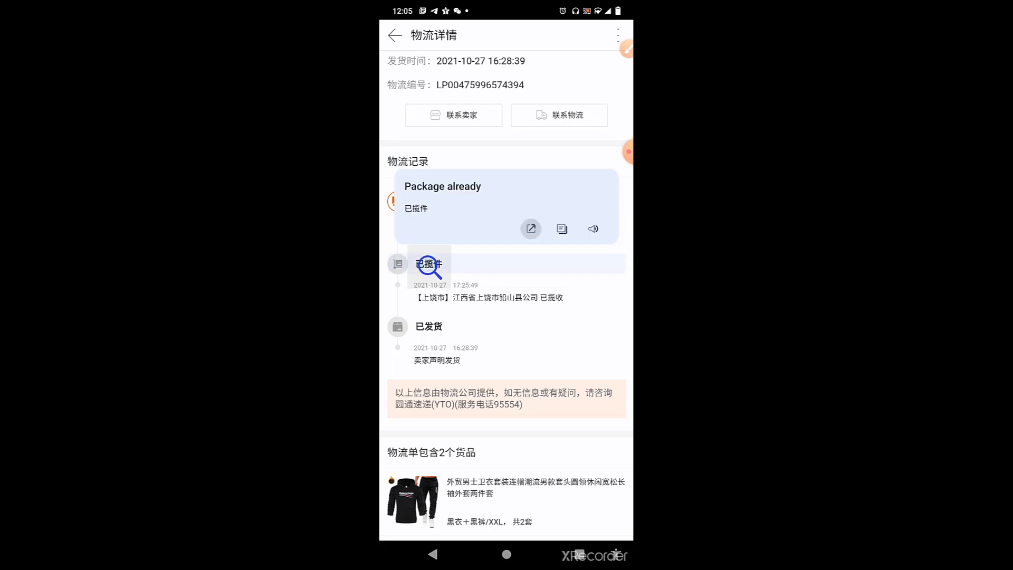
- Translate the 已发货 and 运输中 entries, then dismiss the shipped translation
click(426, 327)
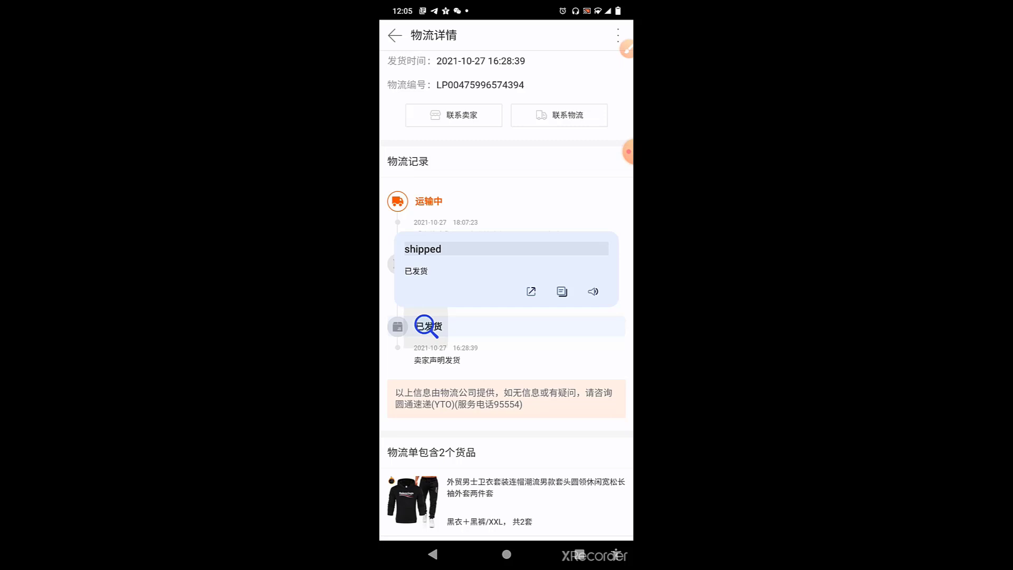
click(399, 204)
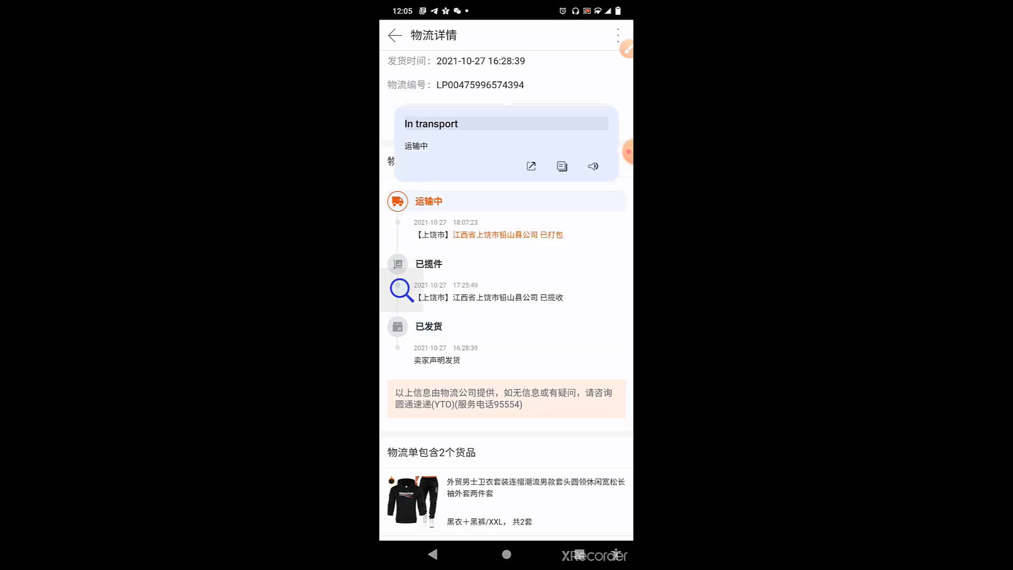
click(425, 331)
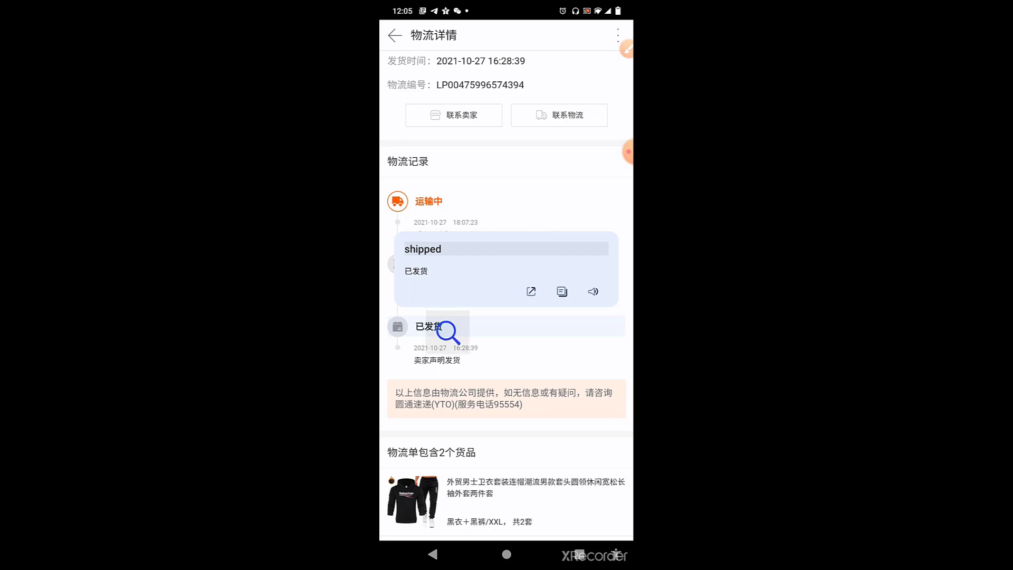
click(448, 331)
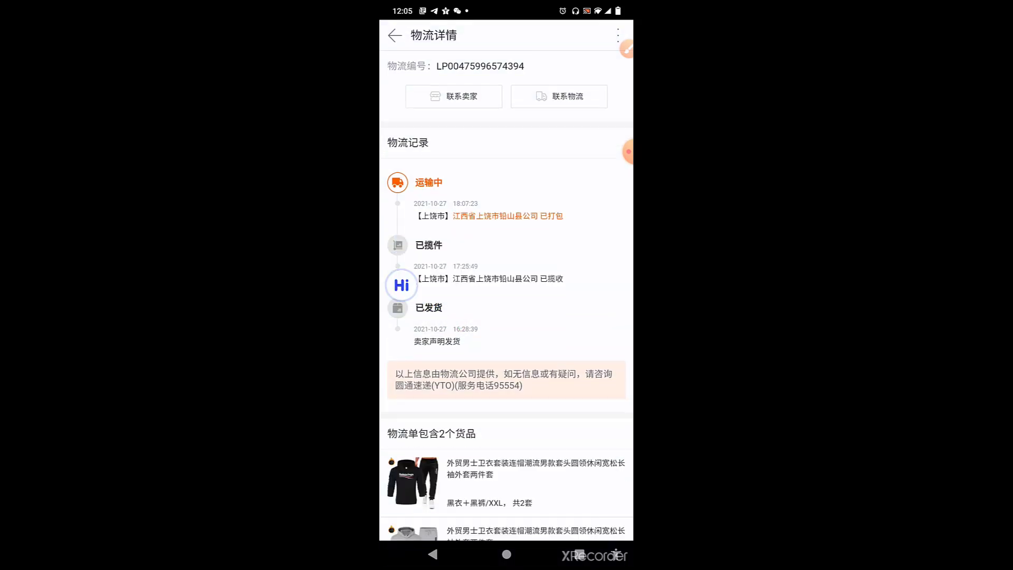
scroll(507, 317, down, 3)
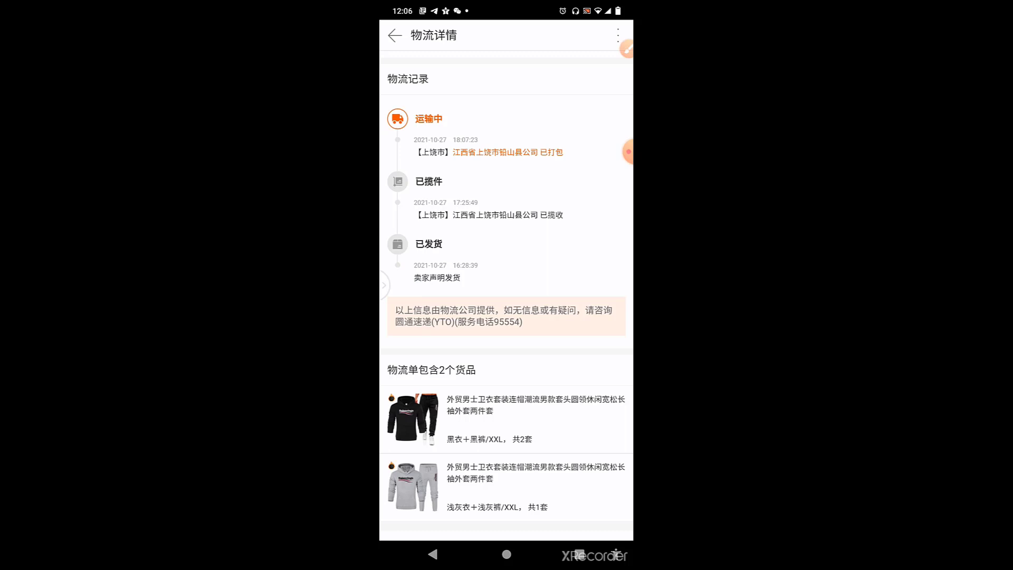
scroll(507, 317, down, 2)
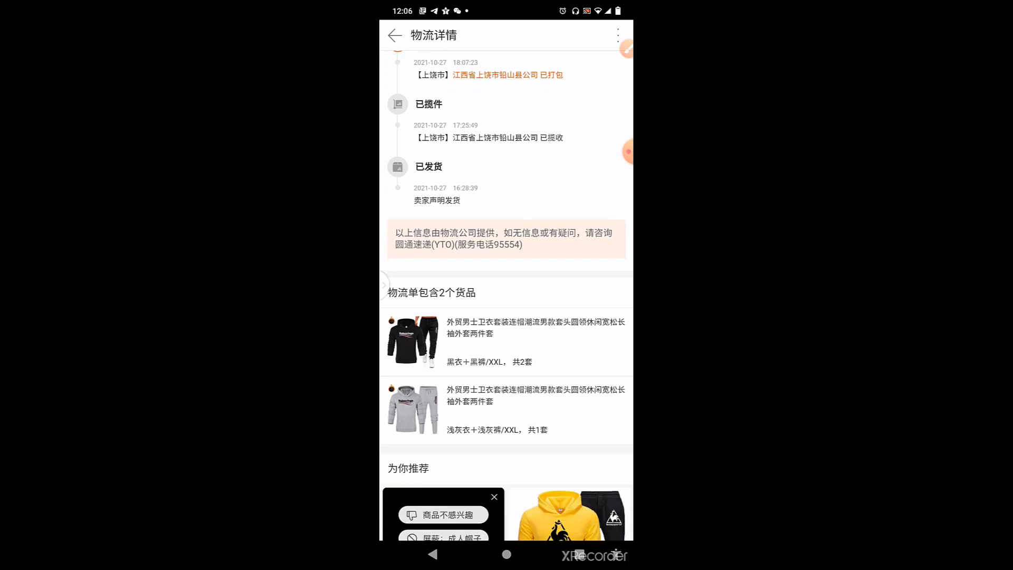
scroll(507, 318, down, 2)
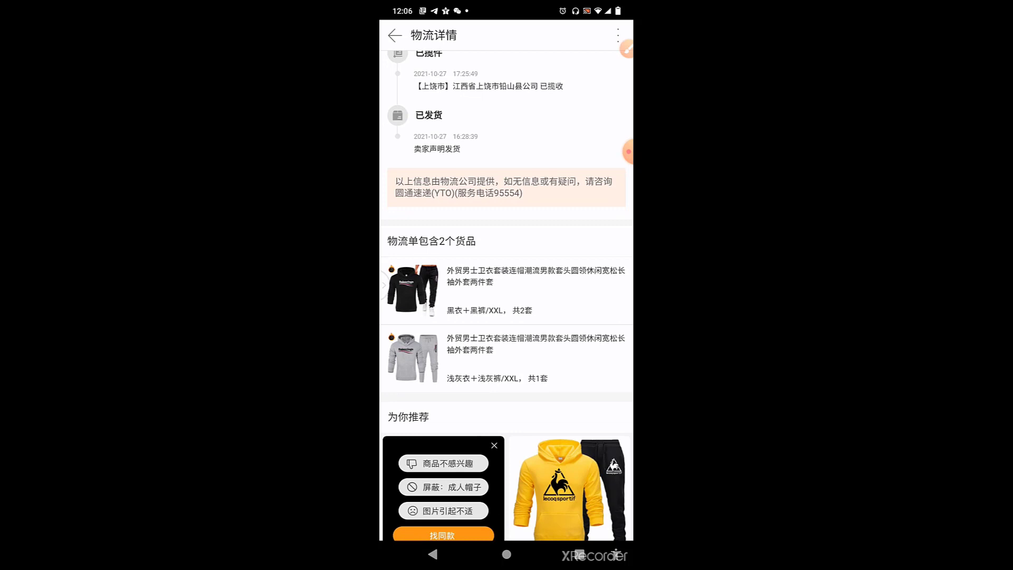
- Circle the goods list heading in green, then clear the annotation
click(626, 49)
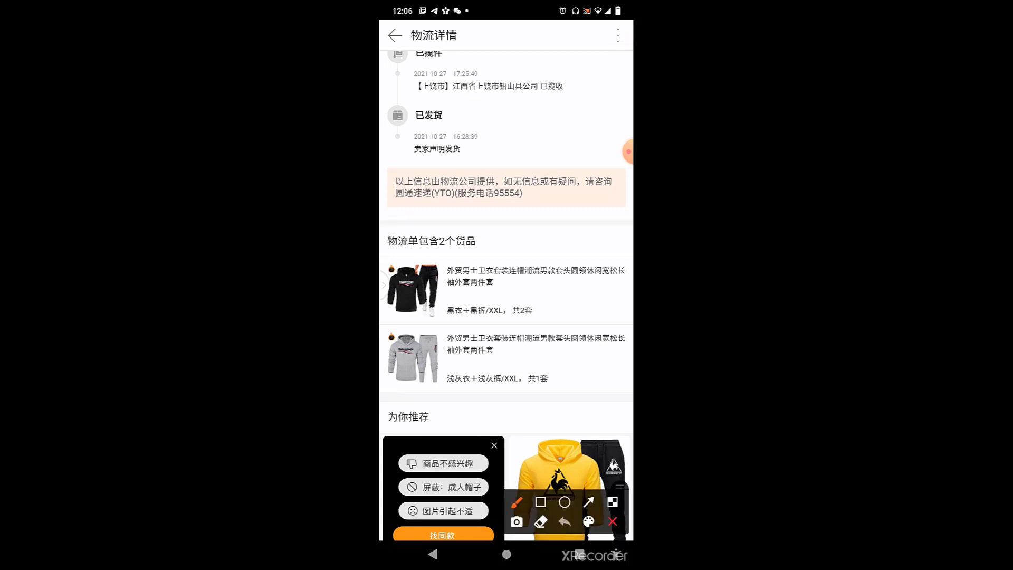
drag(399, 217, 459, 198)
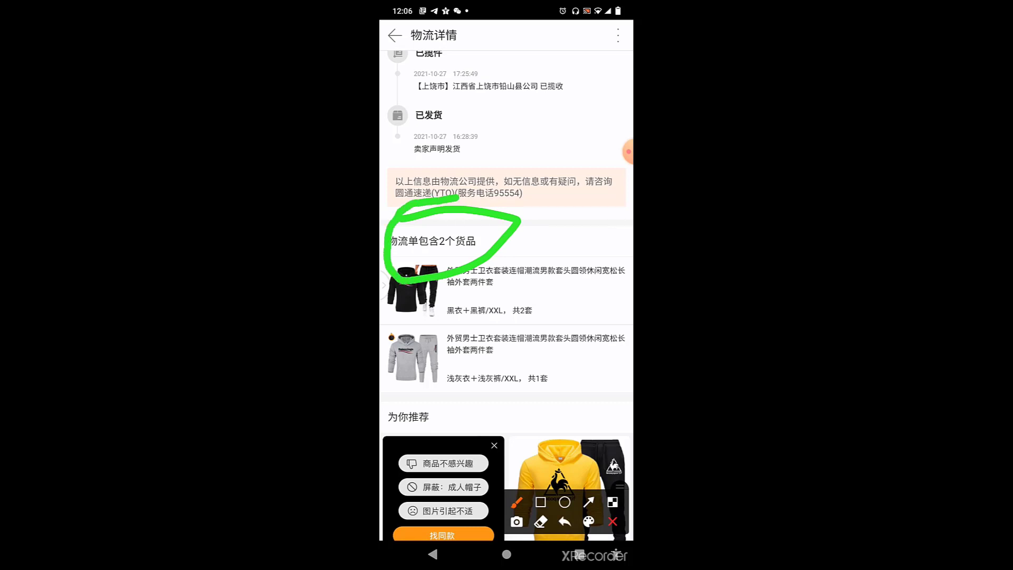
click(612, 522)
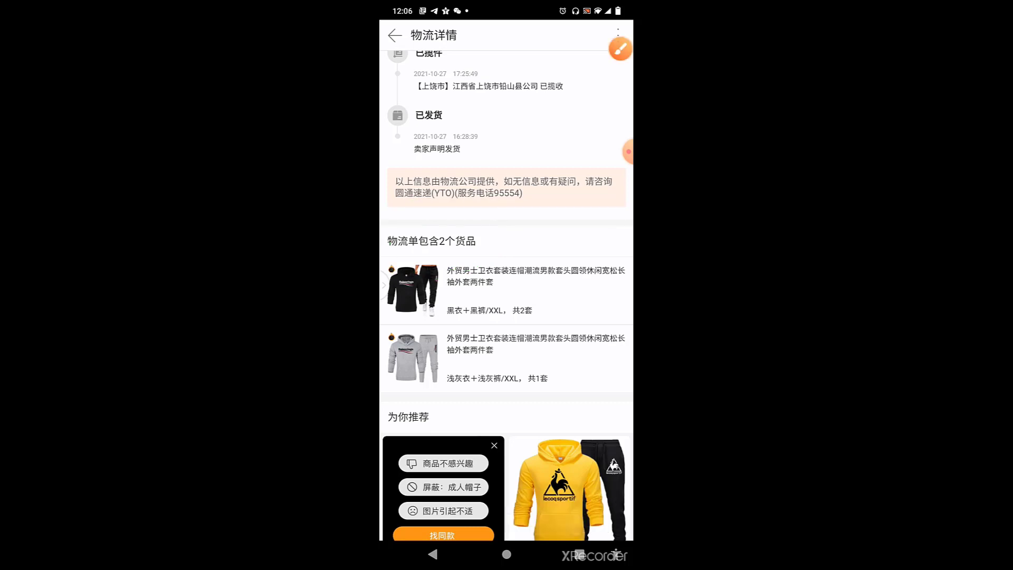
- Translate the '2 goods' heading, the first product's title and the second product's colour and size
click(626, 152)
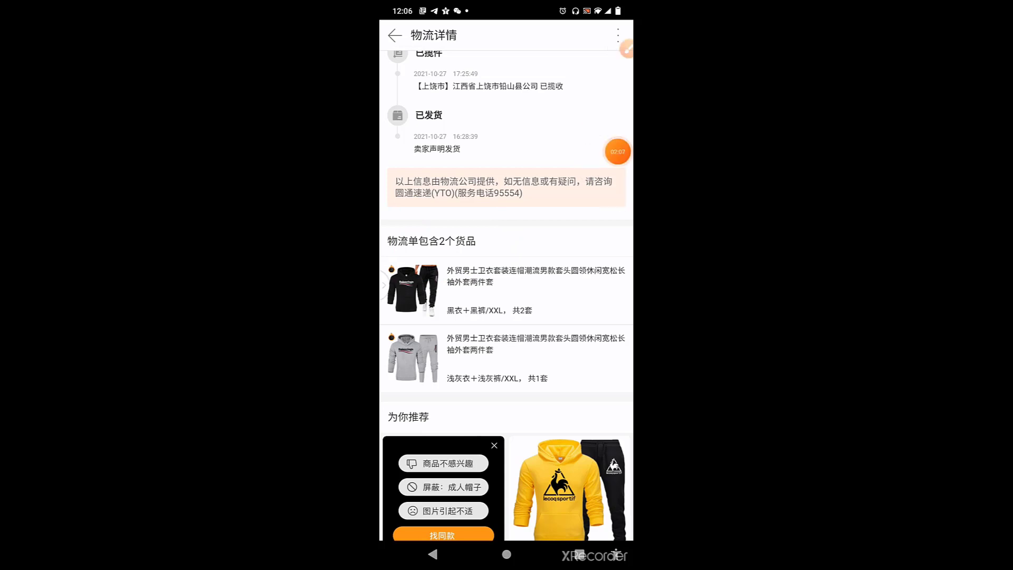
click(402, 251)
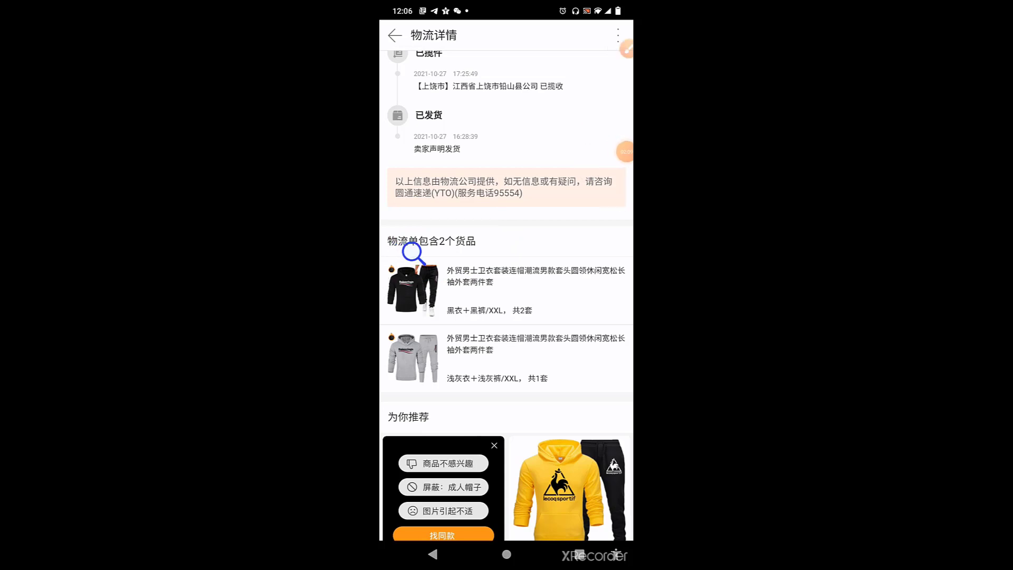
drag(400, 253, 421, 243)
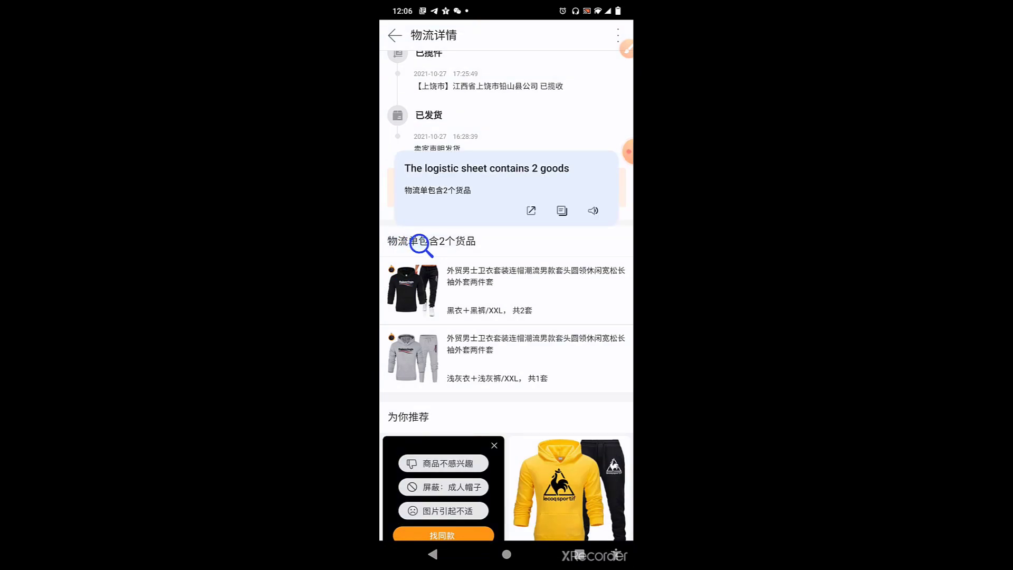
drag(423, 244, 482, 279)
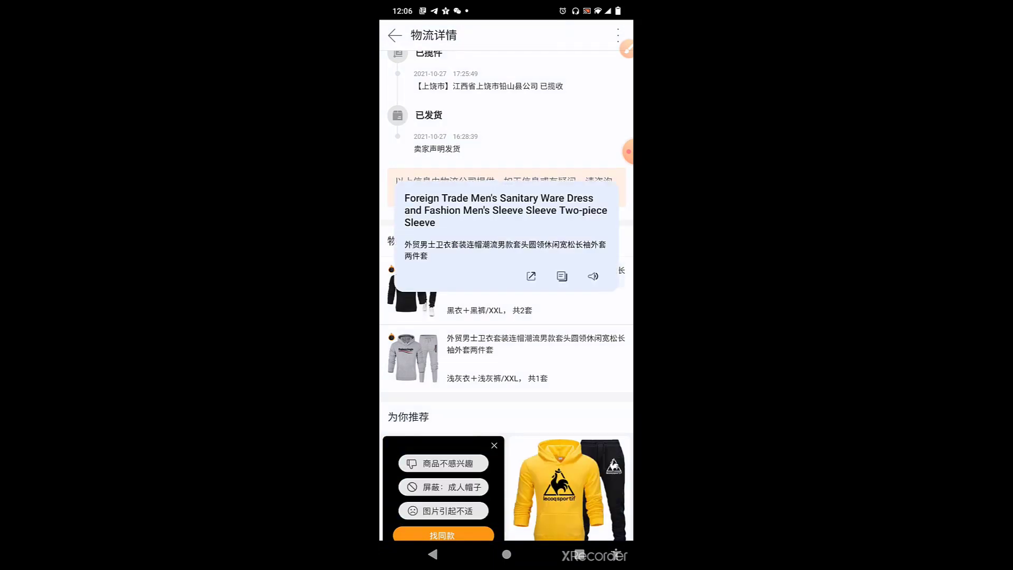
drag(505, 315, 469, 375)
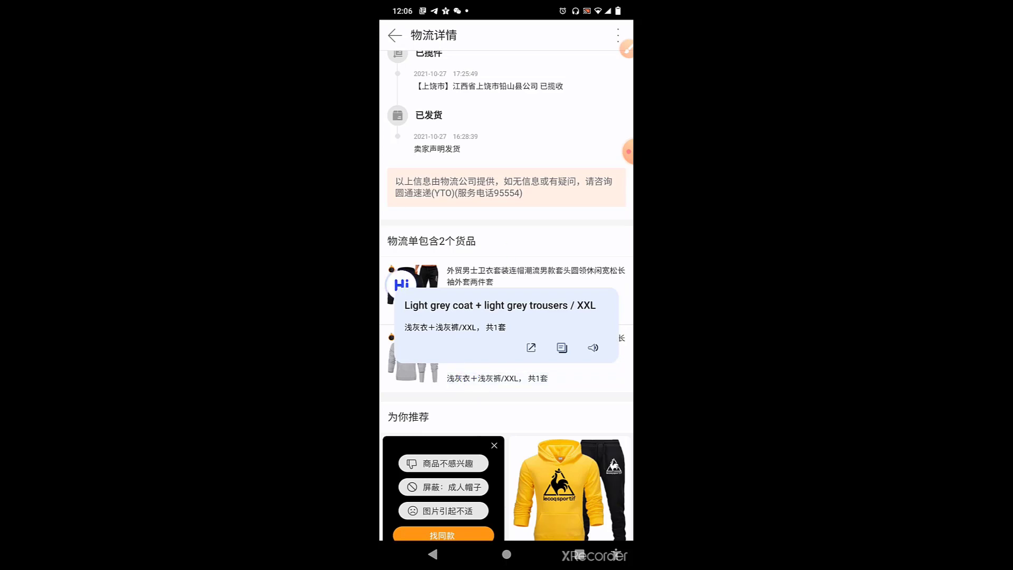
scroll(506, 317, up, 6)
scroll(507, 316, up, 2)
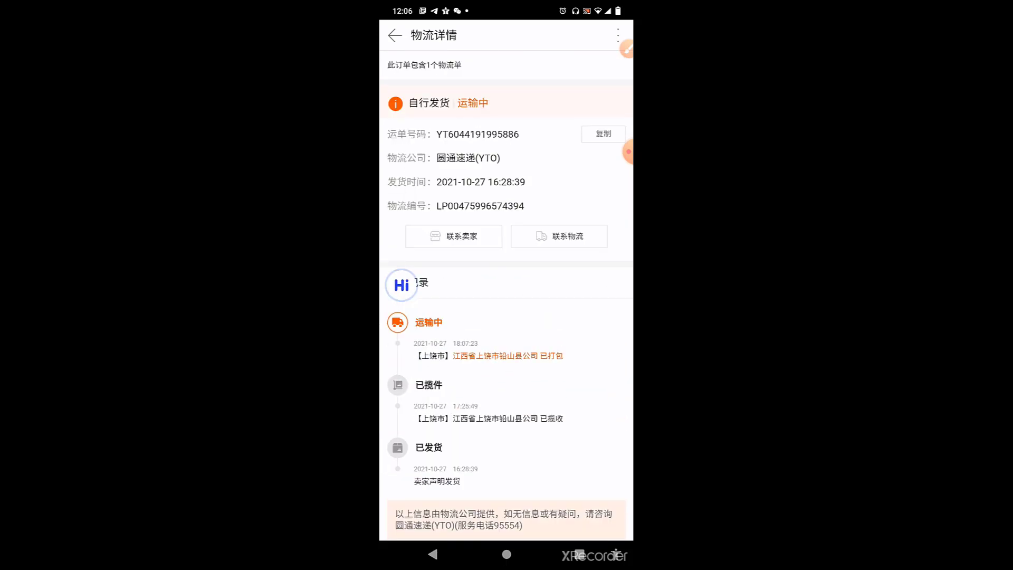